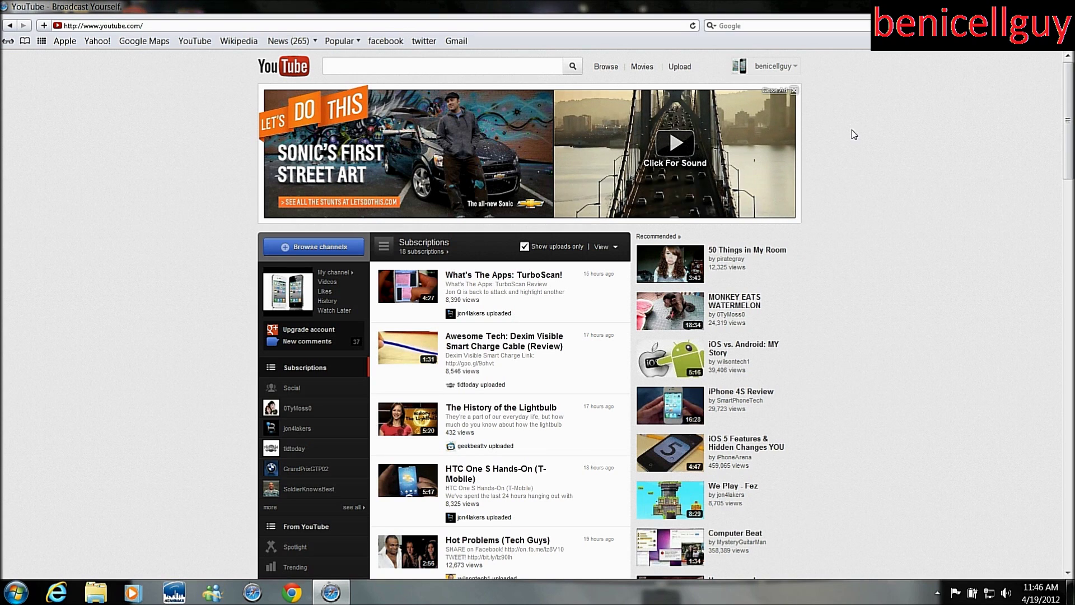
Step: Open My Channel from the benicellguy account menu to see the uploaded videos
{"action": "left_click", "coordinate": [783, 69]}
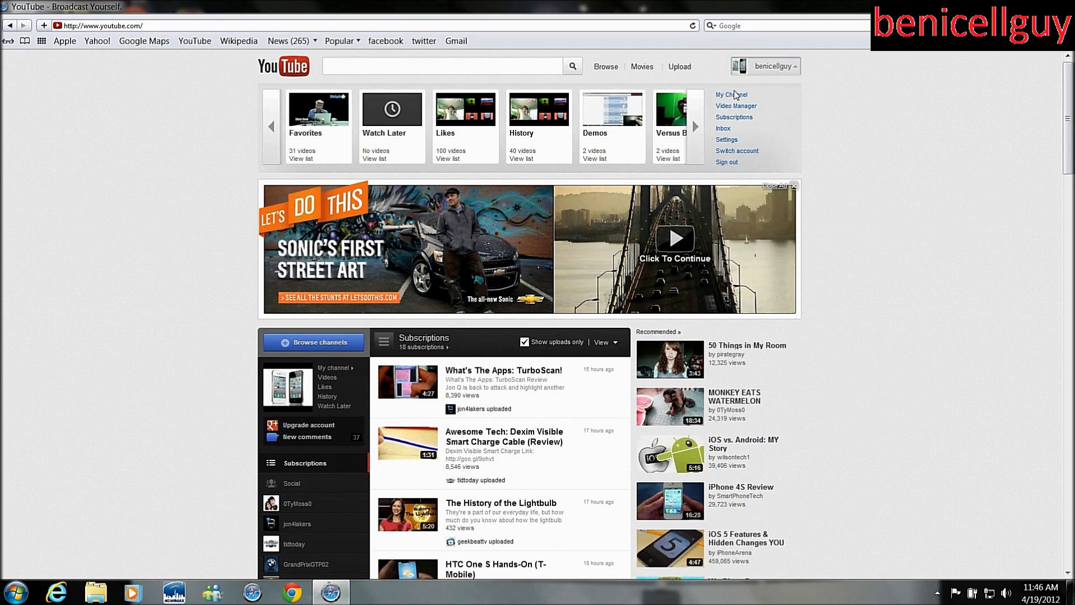
{"action": "left_click", "coordinate": [729, 94]}
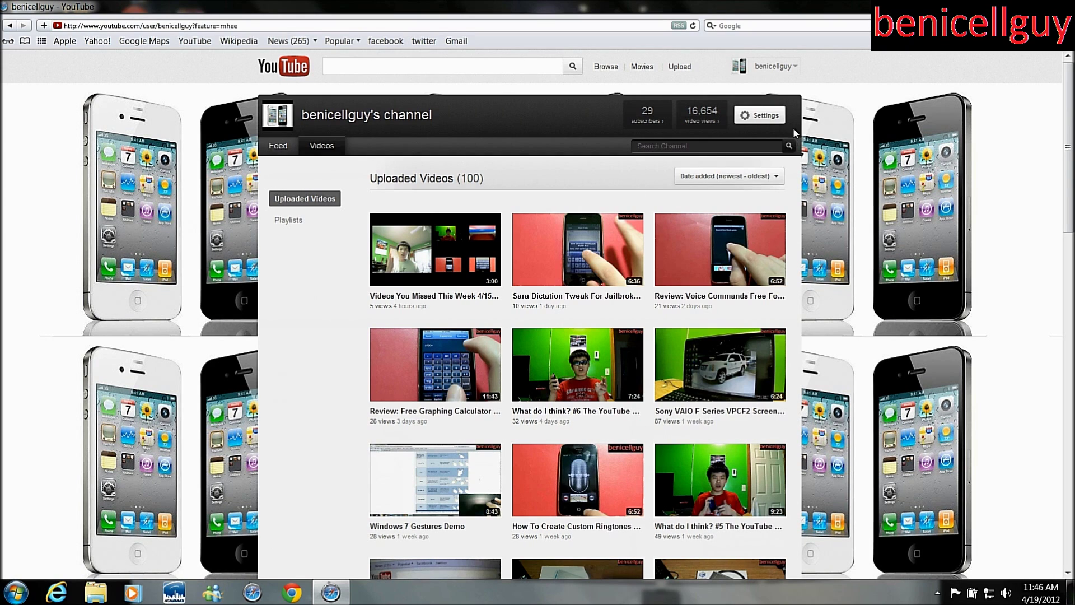
Step: Tick Enable featured tab in channel settings, finish editing, and go to the Featured tab
{"action": "left_click", "coordinate": [766, 115]}
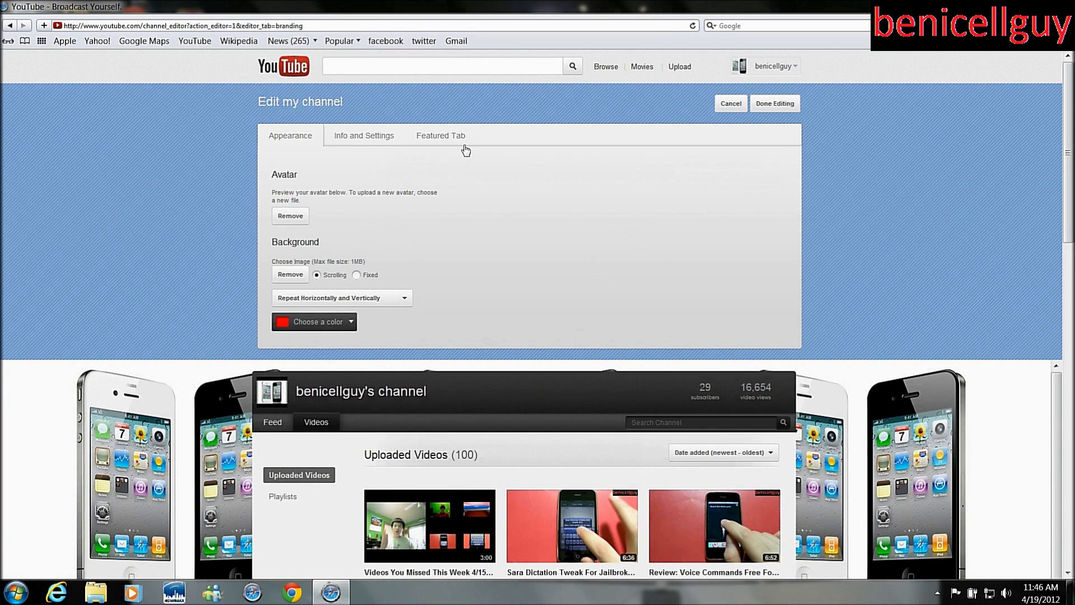
{"action": "left_click", "coordinate": [454, 137]}
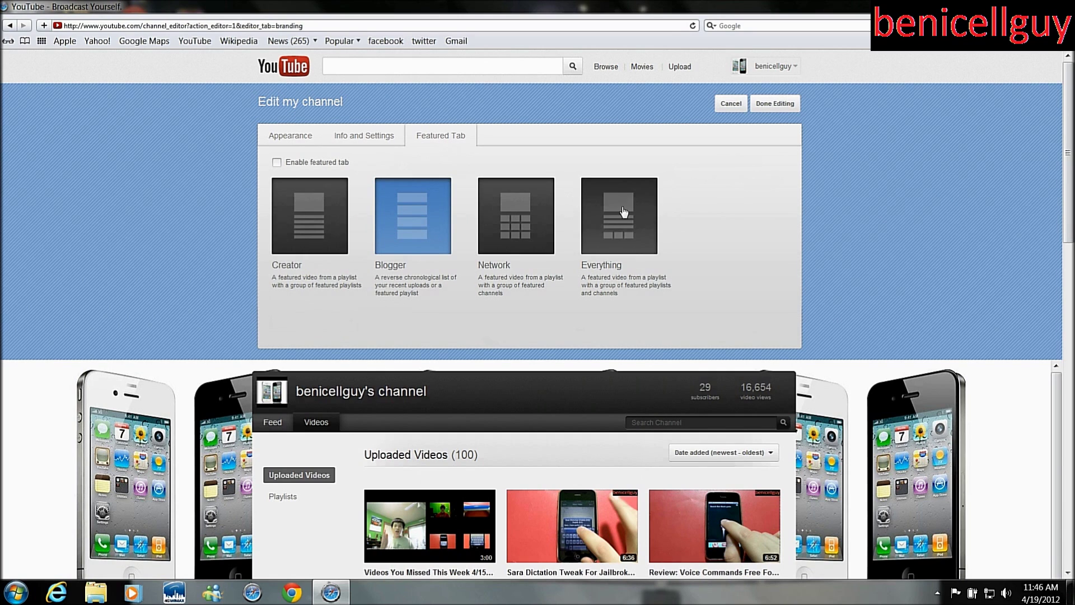
{"action": "scroll", "coordinate": [799, 309], "scroll_direction": "down", "scroll_amount": 1}
{"action": "scroll", "coordinate": [799, 309], "scroll_direction": "down", "scroll_amount": 4}
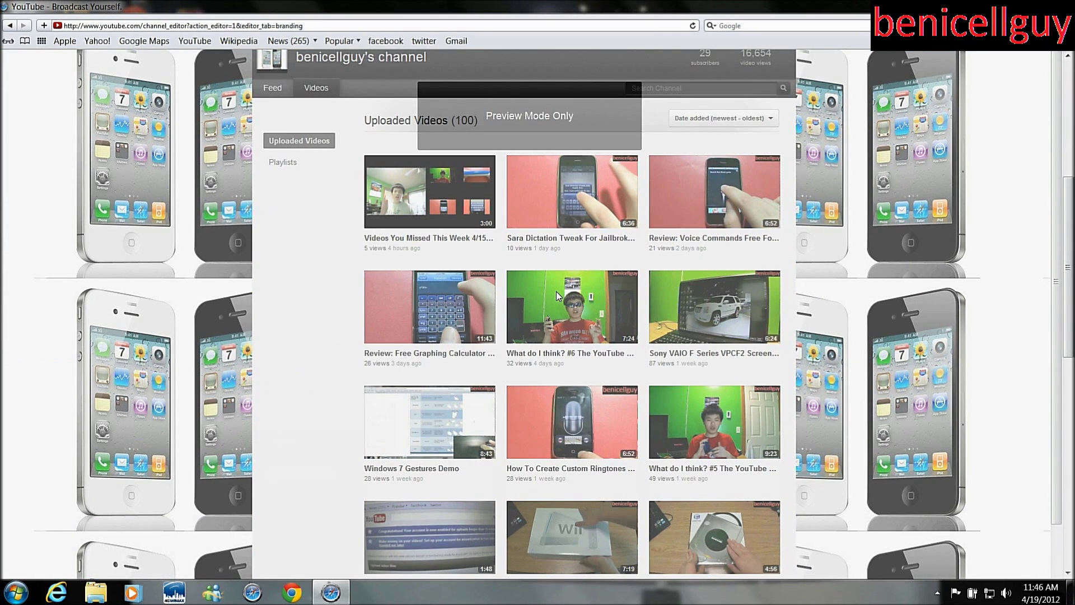
{"action": "scroll", "coordinate": [557, 292], "scroll_direction": "up", "scroll_amount": 5}
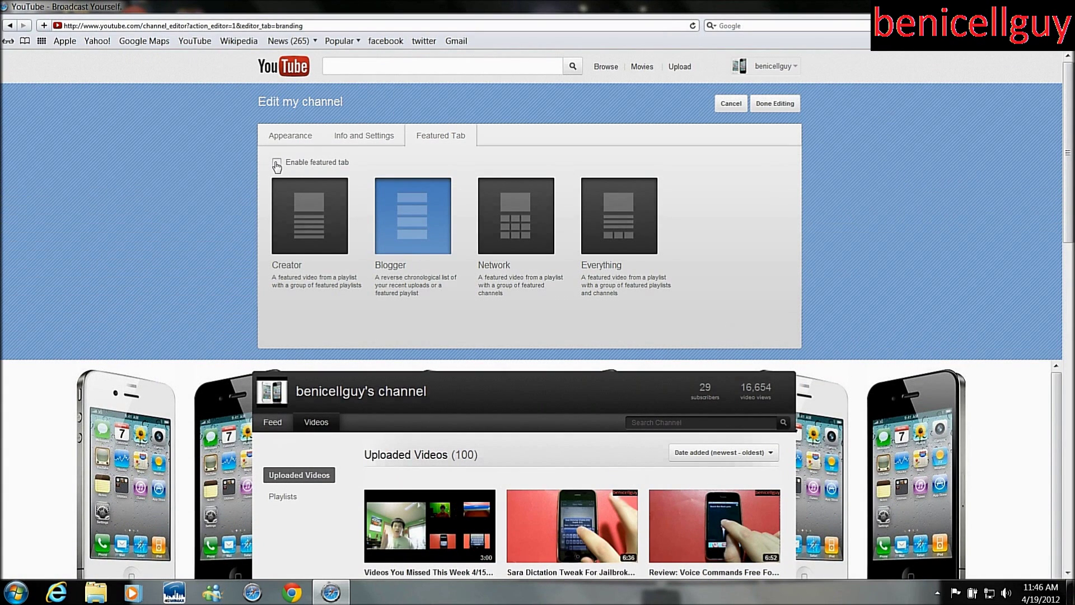
{"action": "left_click", "coordinate": [277, 164]}
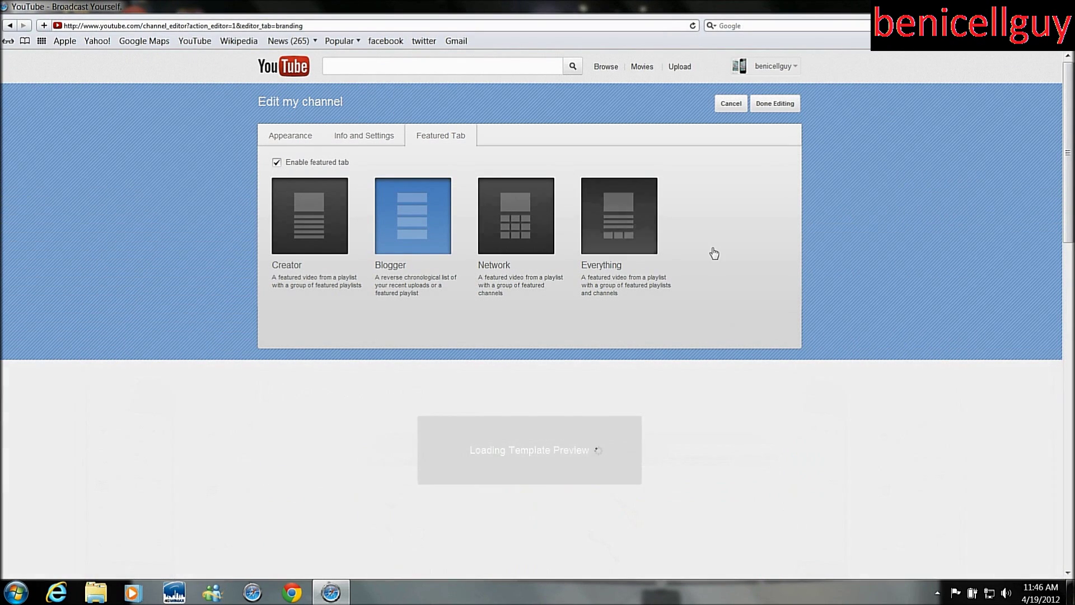
{"action": "scroll", "coordinate": [713, 253], "scroll_direction": "down", "scroll_amount": 4}
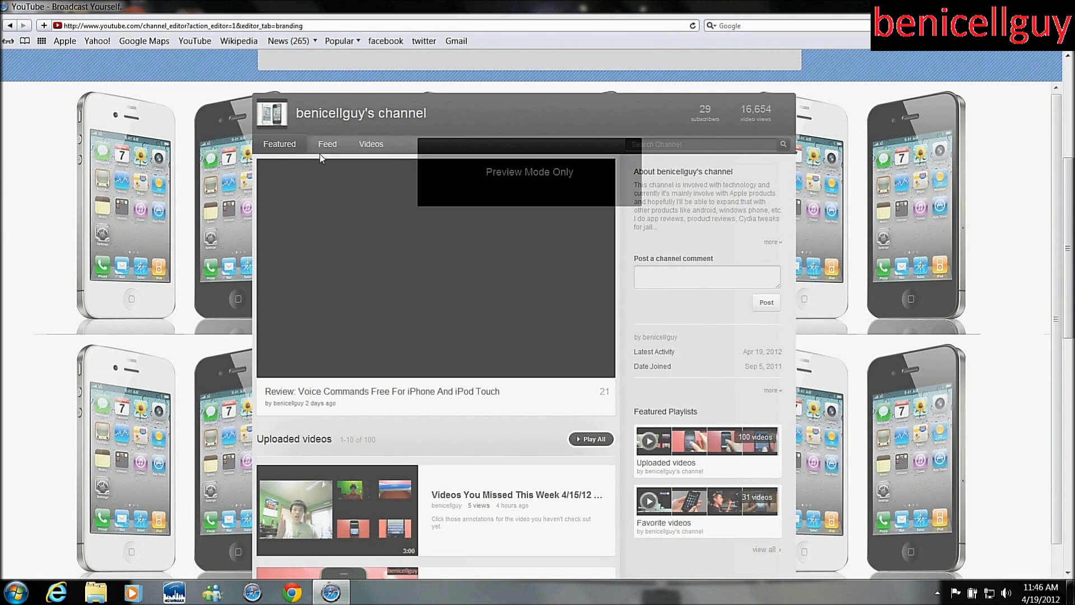
{"action": "scroll", "coordinate": [490, 197], "scroll_direction": "up", "scroll_amount": 4}
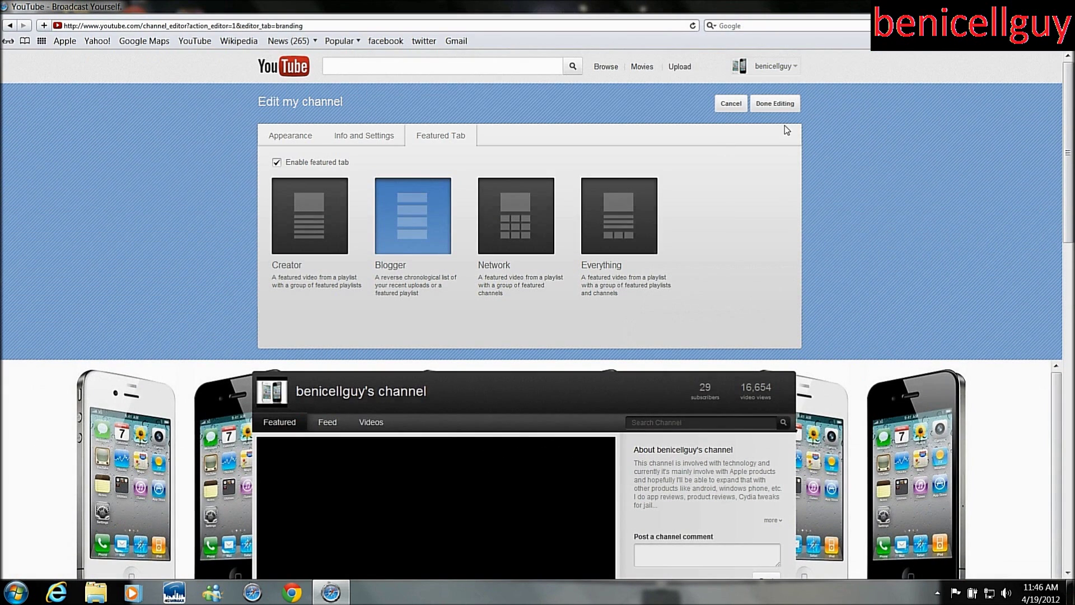
{"action": "left_click", "coordinate": [774, 103]}
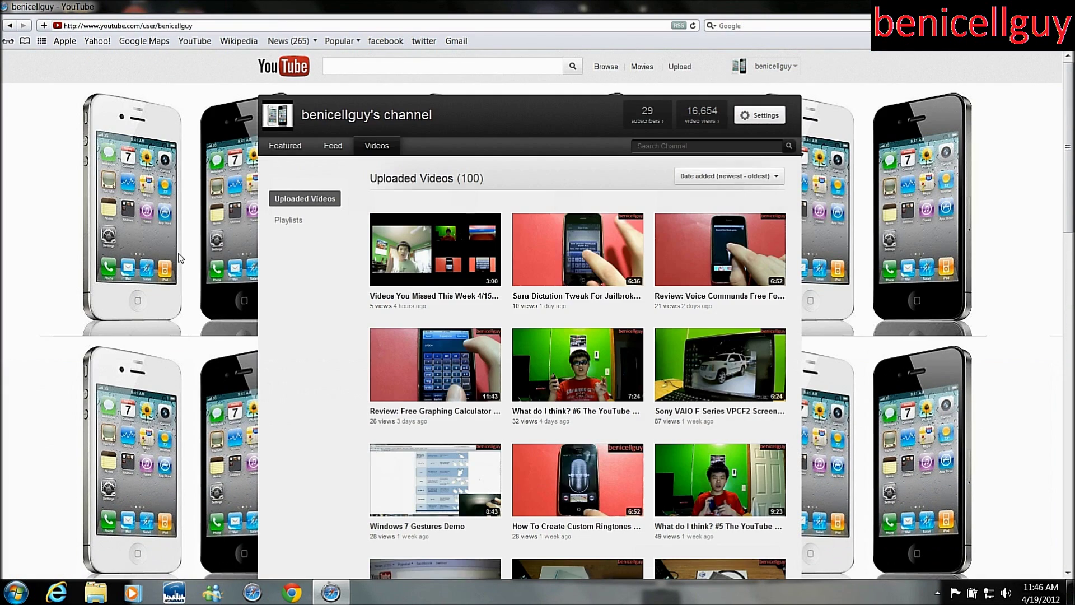
{"action": "left_click", "coordinate": [285, 145]}
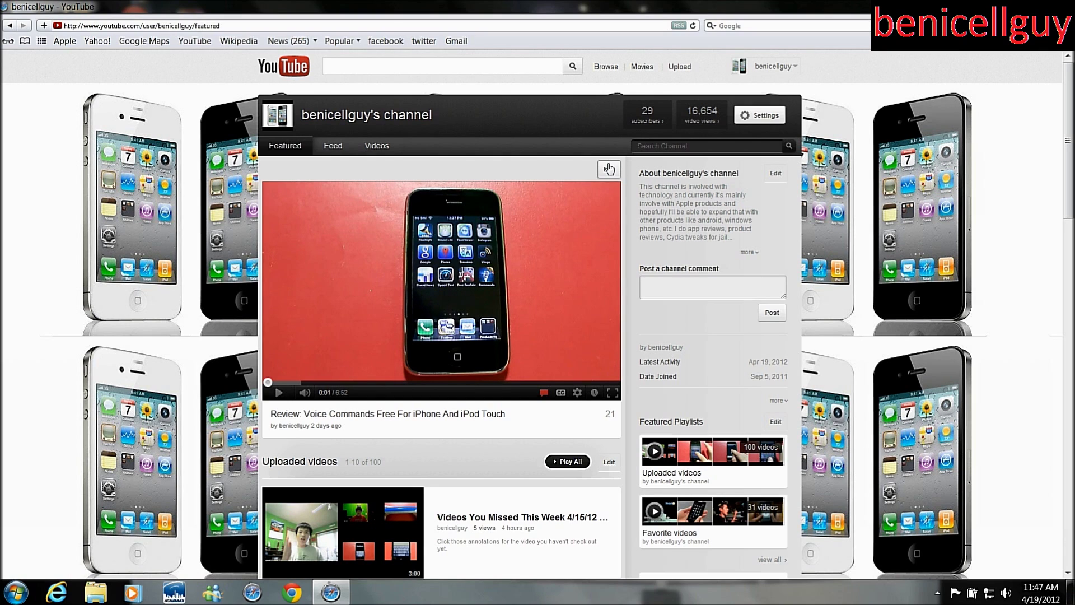
Step: Edit the featured video, keep Uploaded videos as the source, and search uploads for 'mouse'
{"action": "left_click", "coordinate": [609, 169]}
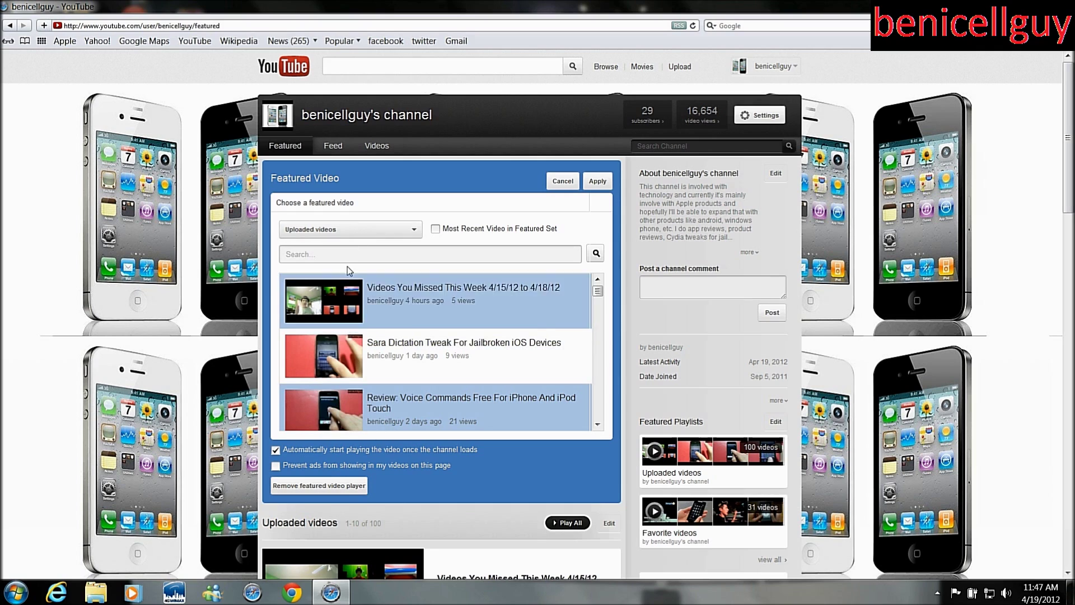
{"action": "left_click", "coordinate": [347, 228]}
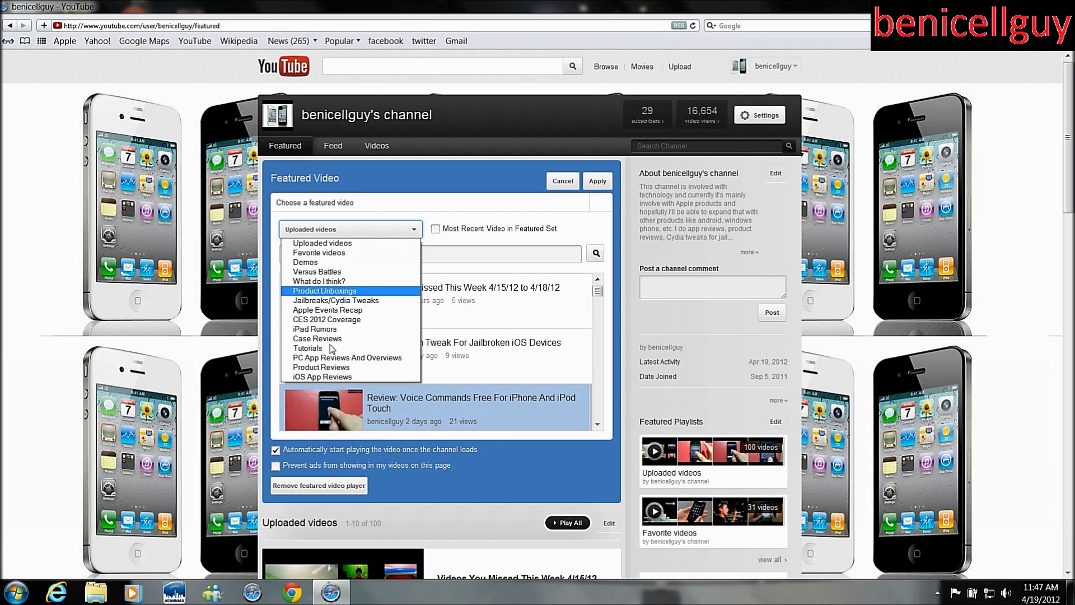
{"action": "left_click", "coordinate": [359, 228]}
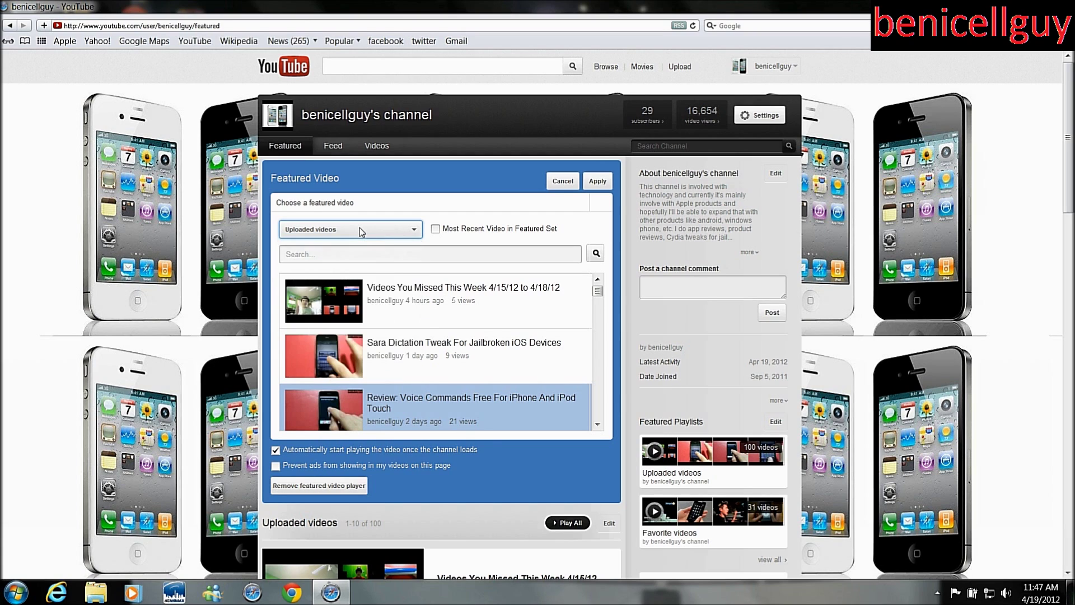
{"action": "left_click", "coordinate": [374, 228]}
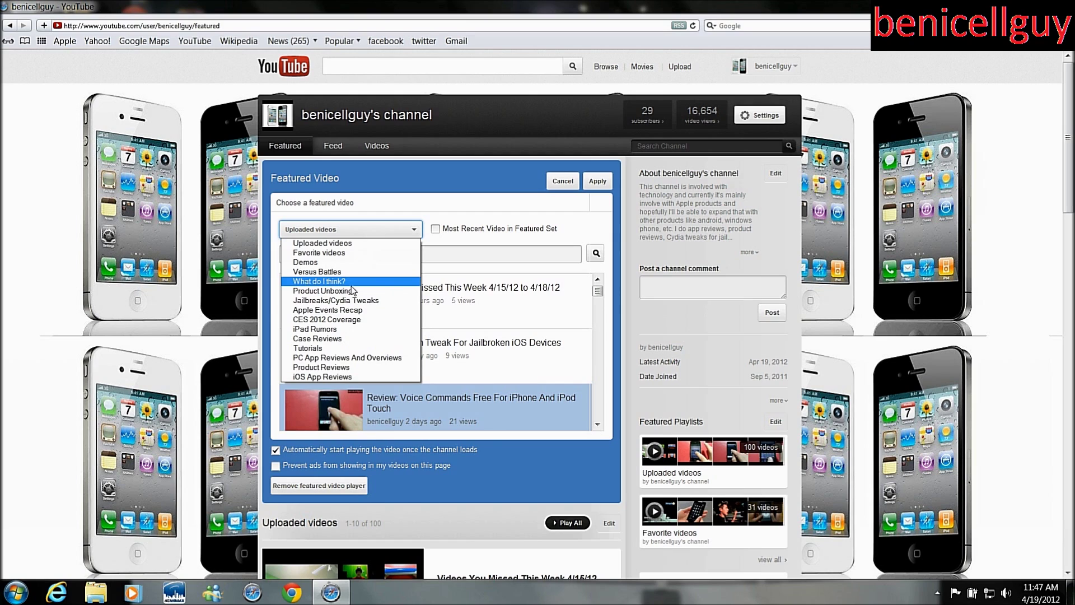
{"action": "left_click", "coordinate": [372, 229]}
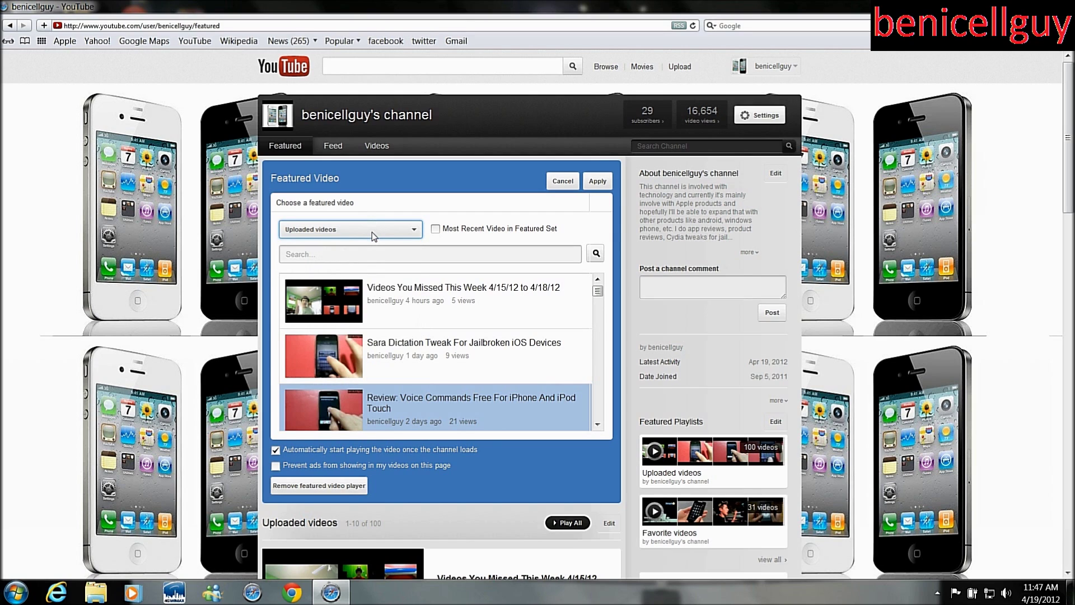
{"action": "left_click", "coordinate": [382, 253]}
{"action": "type", "text": "mous"}
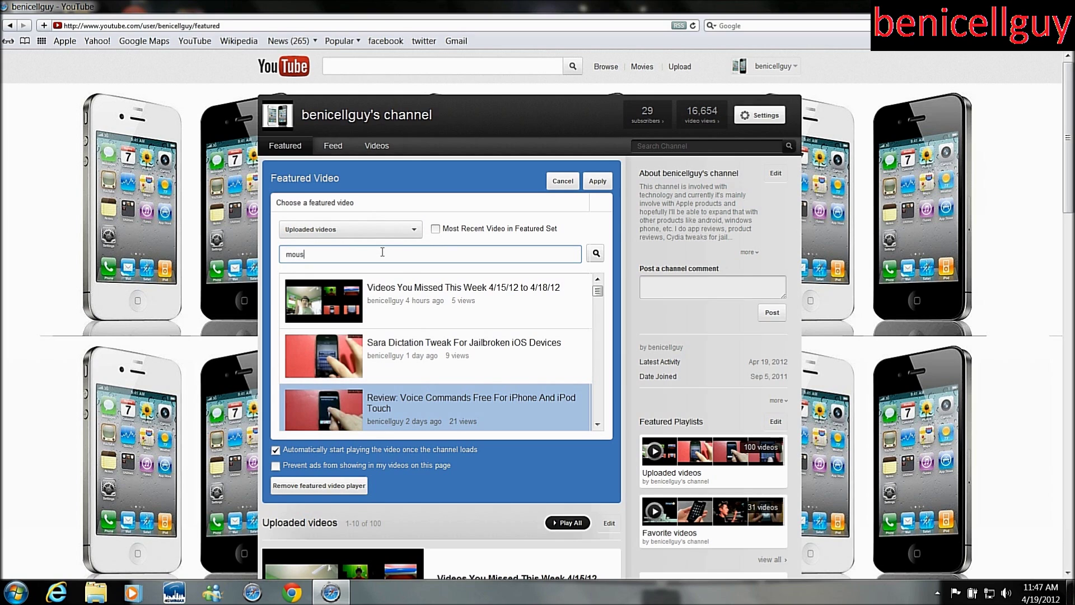
{"action": "type", "text": "e"}
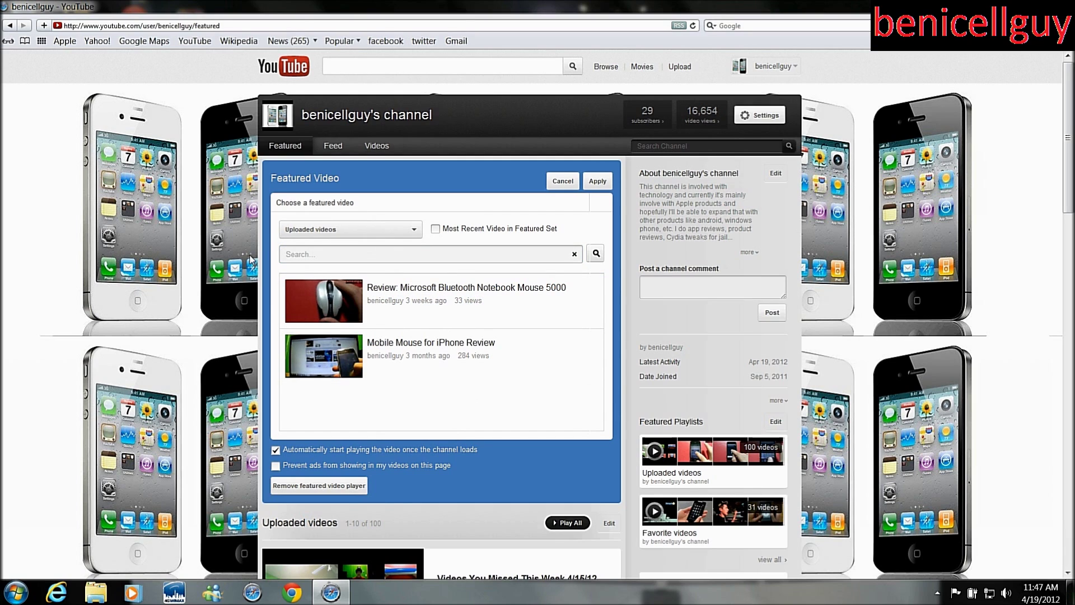
Step: Clear the search, select Sara Dictation Tweak For Jailbroken iOS Devices, and apply it
{"action": "left_click", "coordinate": [304, 229]}
{"action": "left_click", "coordinate": [307, 245]}
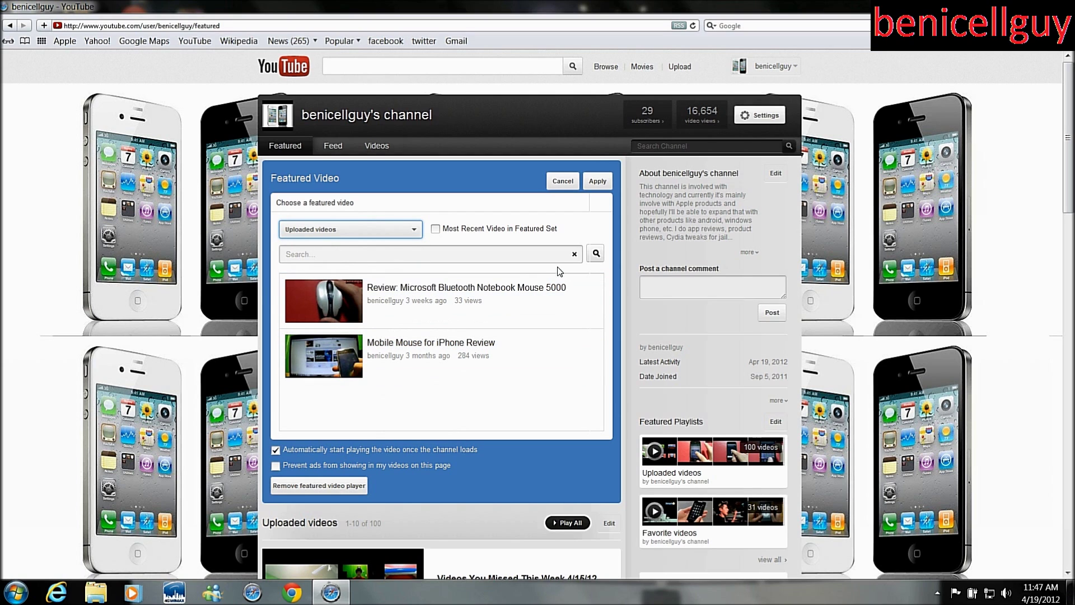
{"action": "left_click", "coordinate": [576, 254]}
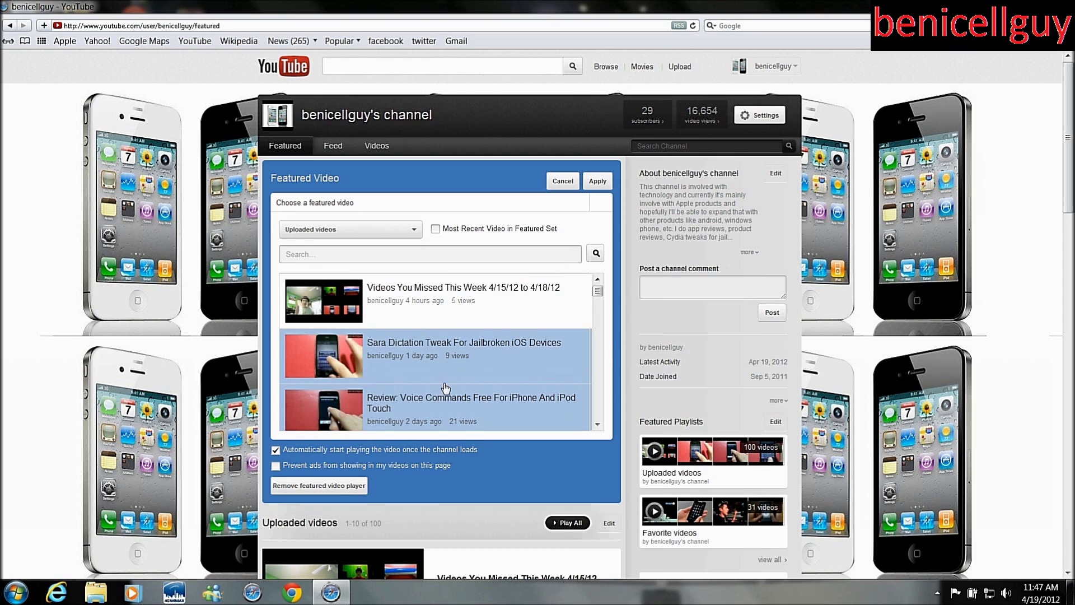
{"action": "left_click", "coordinate": [399, 357]}
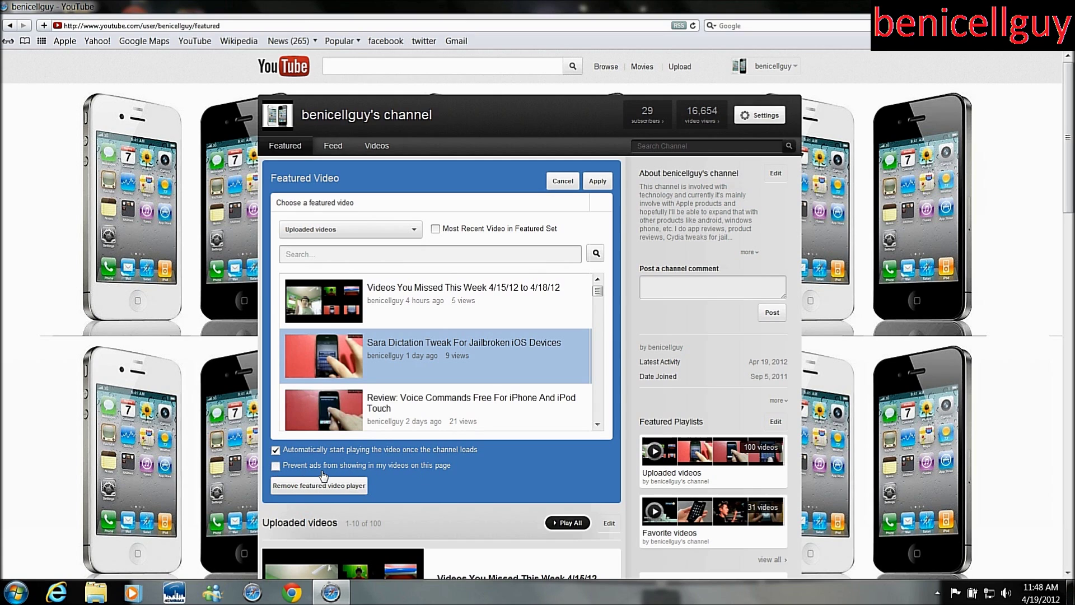
{"action": "left_click", "coordinate": [600, 181]}
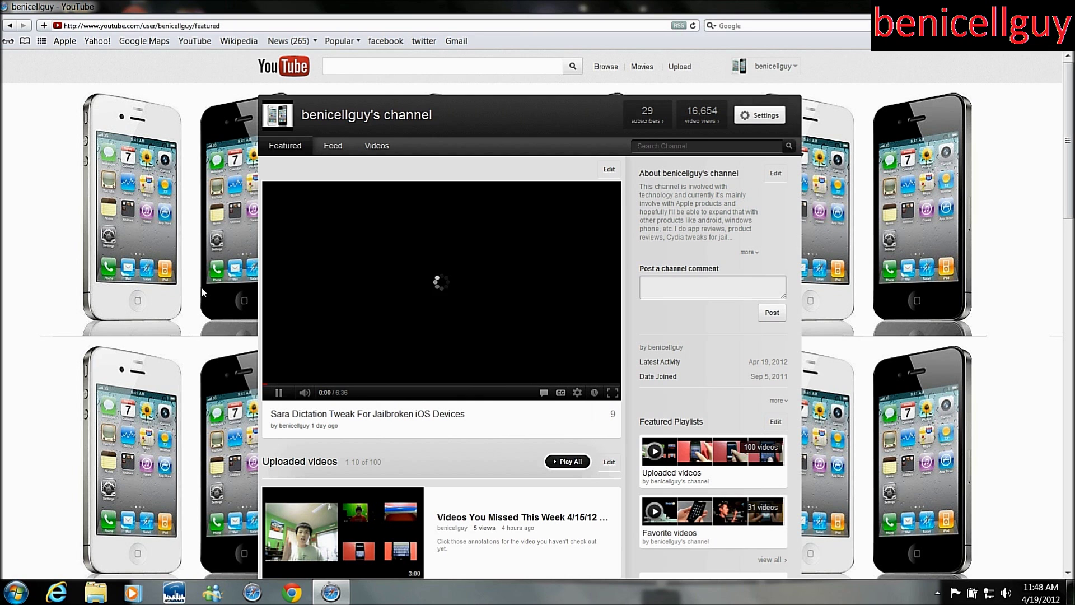
{"action": "scroll", "coordinate": [201, 287], "scroll_direction": "down", "scroll_amount": 5}
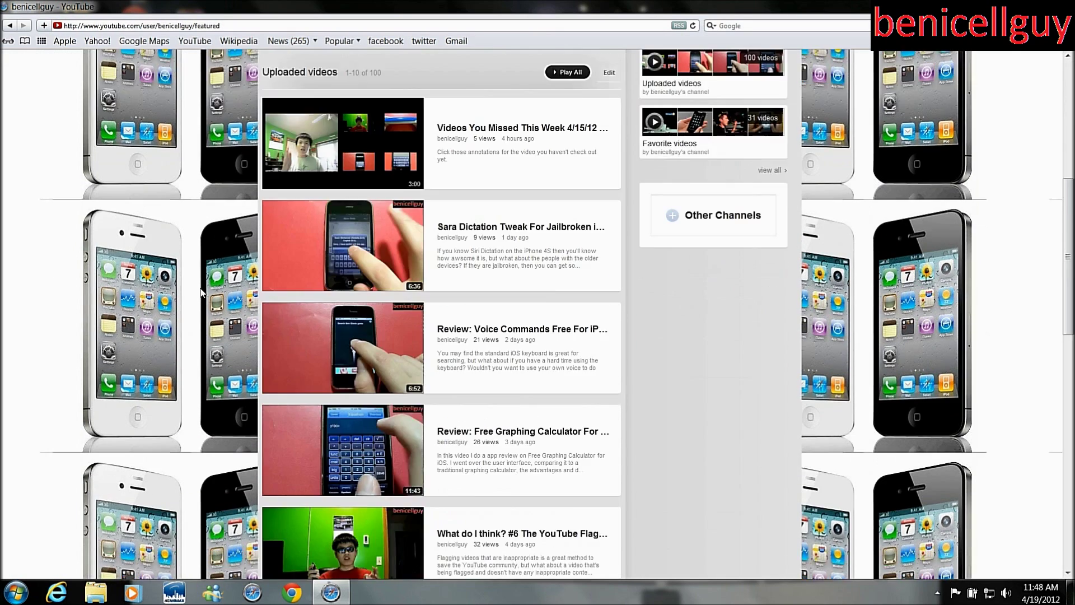
{"action": "scroll", "coordinate": [201, 286], "scroll_direction": "down", "scroll_amount": 5}
{"action": "scroll", "coordinate": [551, 336], "scroll_direction": "down", "scroll_amount": 5}
{"action": "scroll", "coordinate": [551, 336], "scroll_direction": "down", "scroll_amount": 5}
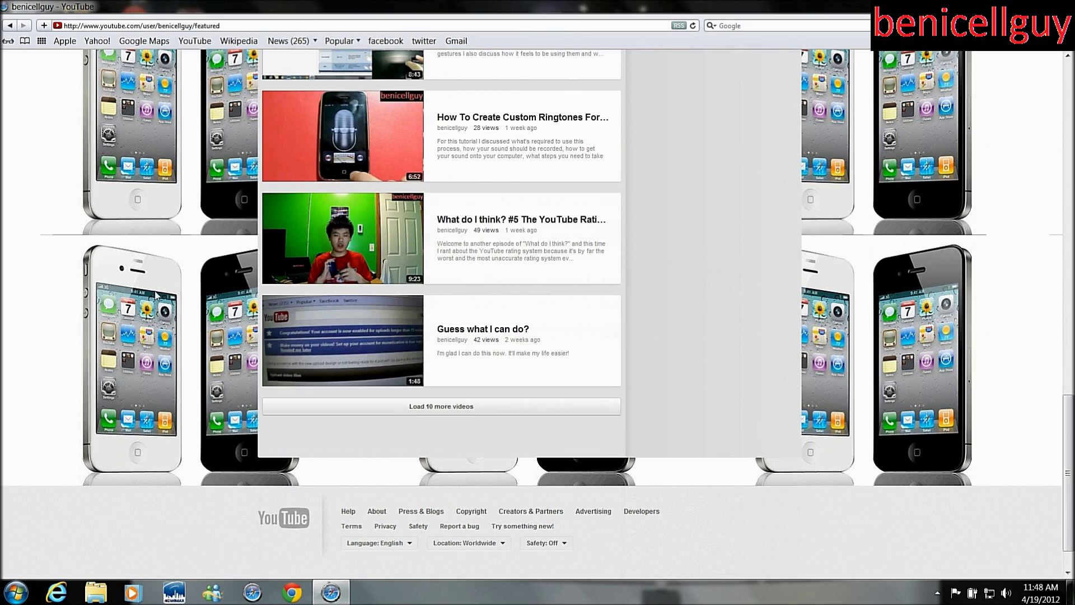
{"action": "scroll", "coordinate": [450, 345], "scroll_direction": "up", "scroll_amount": 3}
{"action": "scroll", "coordinate": [451, 344], "scroll_direction": "up", "scroll_amount": 3}
{"action": "scroll", "coordinate": [450, 344], "scroll_direction": "up", "scroll_amount": 3}
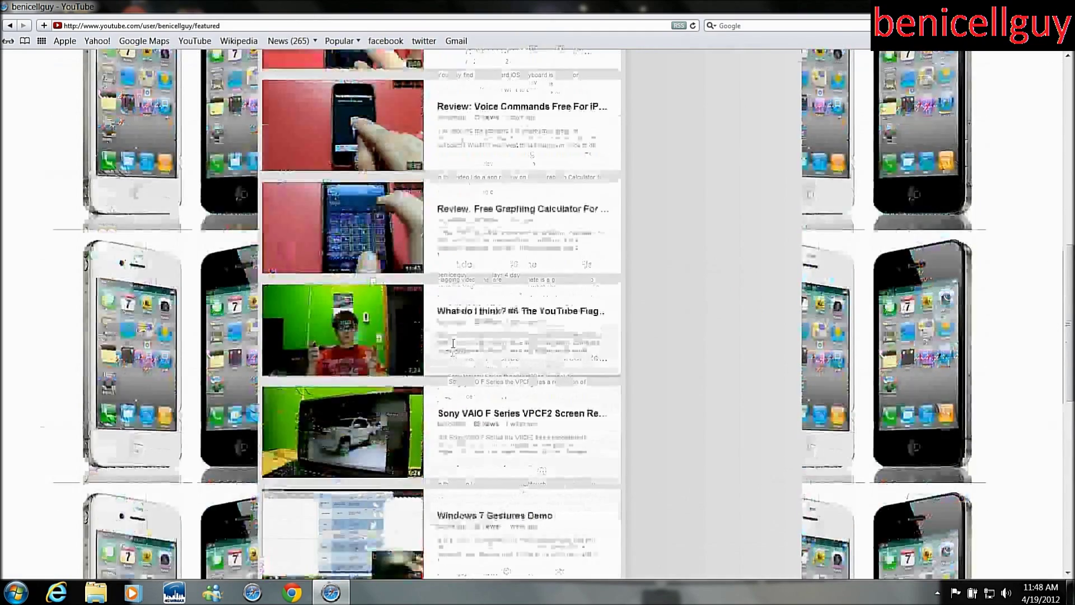
{"action": "scroll", "coordinate": [450, 345], "scroll_direction": "up", "scroll_amount": 2}
{"action": "scroll", "coordinate": [452, 344], "scroll_direction": "down", "scroll_amount": 5}
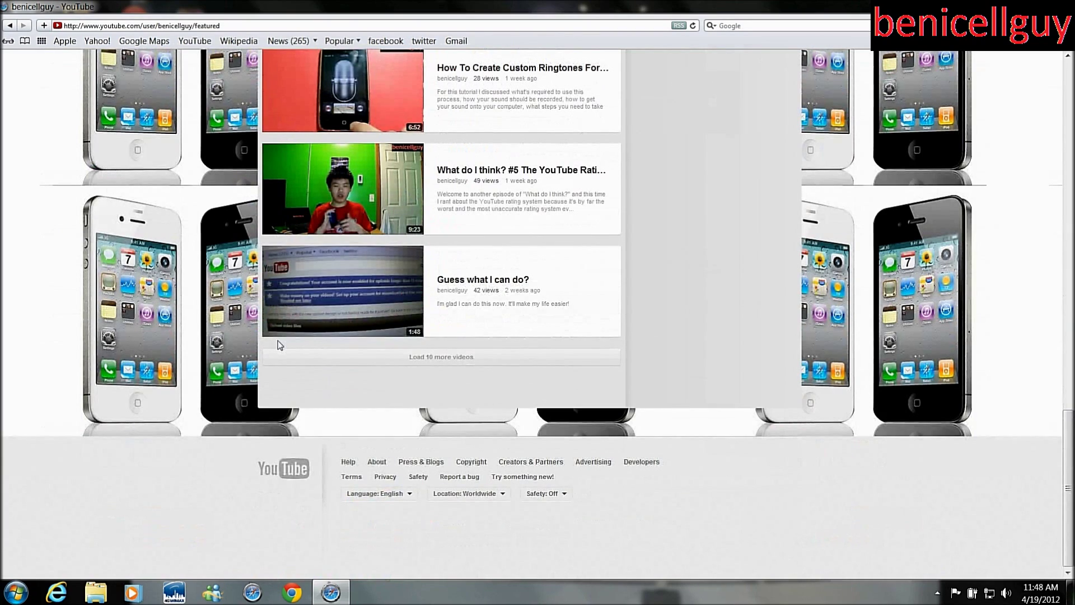
{"action": "scroll", "coordinate": [577, 369], "scroll_direction": "up", "scroll_amount": 4}
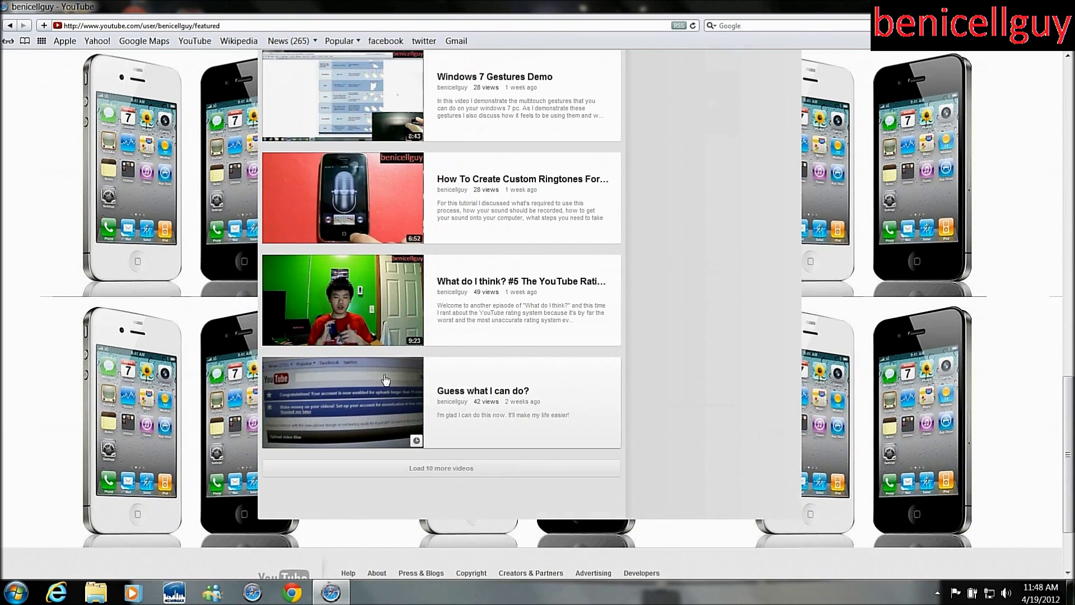
{"action": "scroll", "coordinate": [576, 368], "scroll_direction": "up", "scroll_amount": 5}
{"action": "scroll", "coordinate": [577, 368], "scroll_direction": "up", "scroll_amount": 5}
{"action": "scroll", "coordinate": [388, 376], "scroll_direction": "up", "scroll_amount": 2}
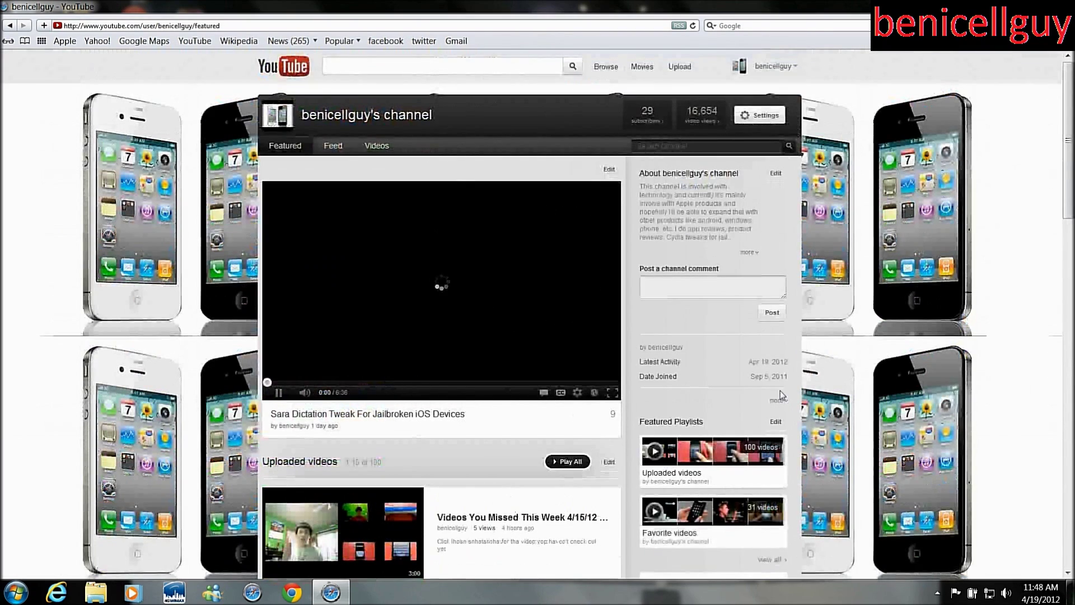
{"action": "left_click", "coordinate": [695, 27]}
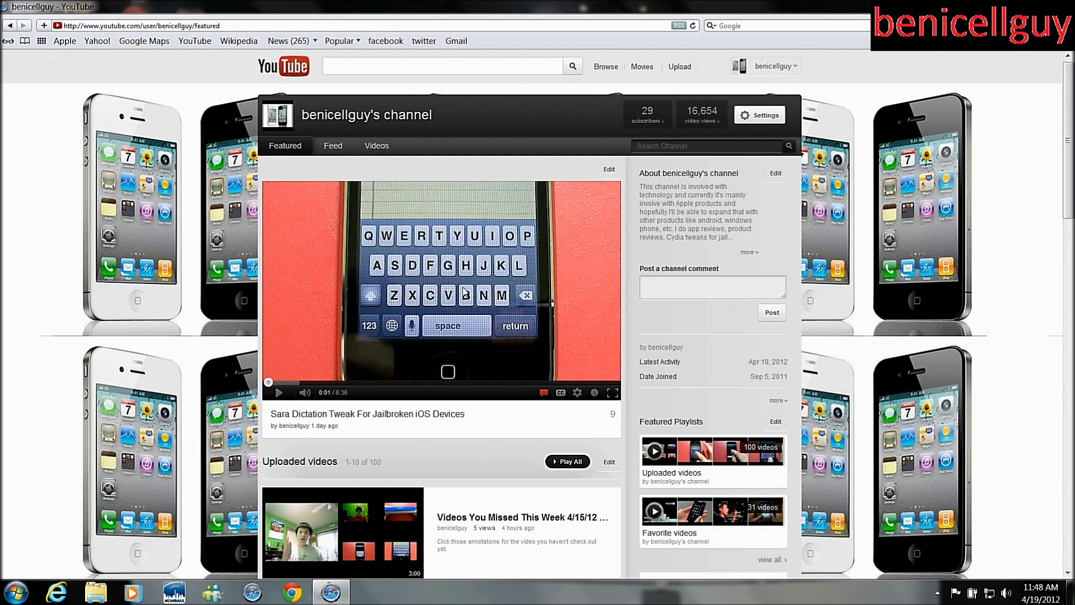
{"action": "scroll", "coordinate": [505, 288], "scroll_direction": "down", "scroll_amount": 10}
{"action": "scroll", "coordinate": [505, 289], "scroll_direction": "down", "scroll_amount": 8}
{"action": "scroll", "coordinate": [506, 291], "scroll_direction": "down", "scroll_amount": 8}
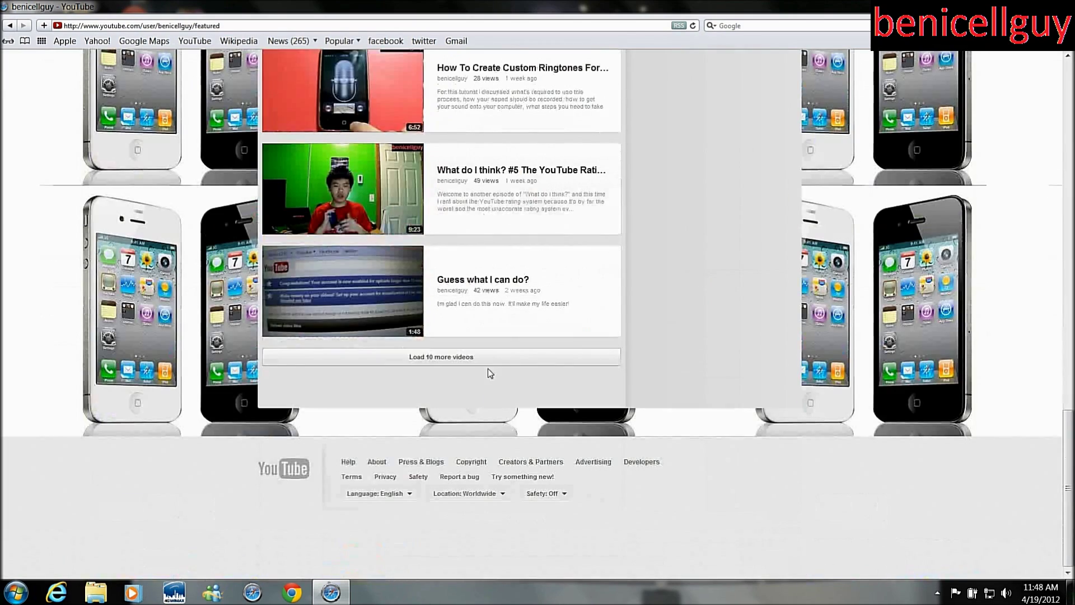
Step: Load three more batches of uploaded videos on the Featured page
{"action": "left_click", "coordinate": [488, 367]}
{"action": "scroll", "coordinate": [196, 345], "scroll_direction": "down", "scroll_amount": 5}
{"action": "scroll", "coordinate": [196, 345], "scroll_direction": "down", "scroll_amount": 5}
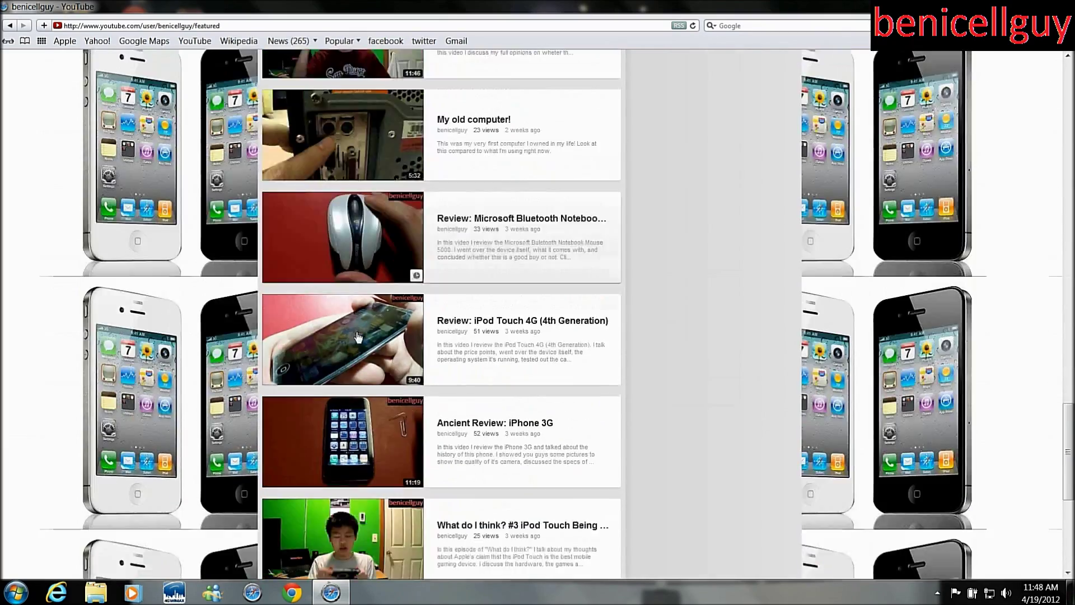
{"action": "scroll", "coordinate": [196, 346], "scroll_direction": "down", "scroll_amount": 5}
{"action": "left_click", "coordinate": [406, 361]}
{"action": "scroll", "coordinate": [406, 361], "scroll_direction": "down", "scroll_amount": 5}
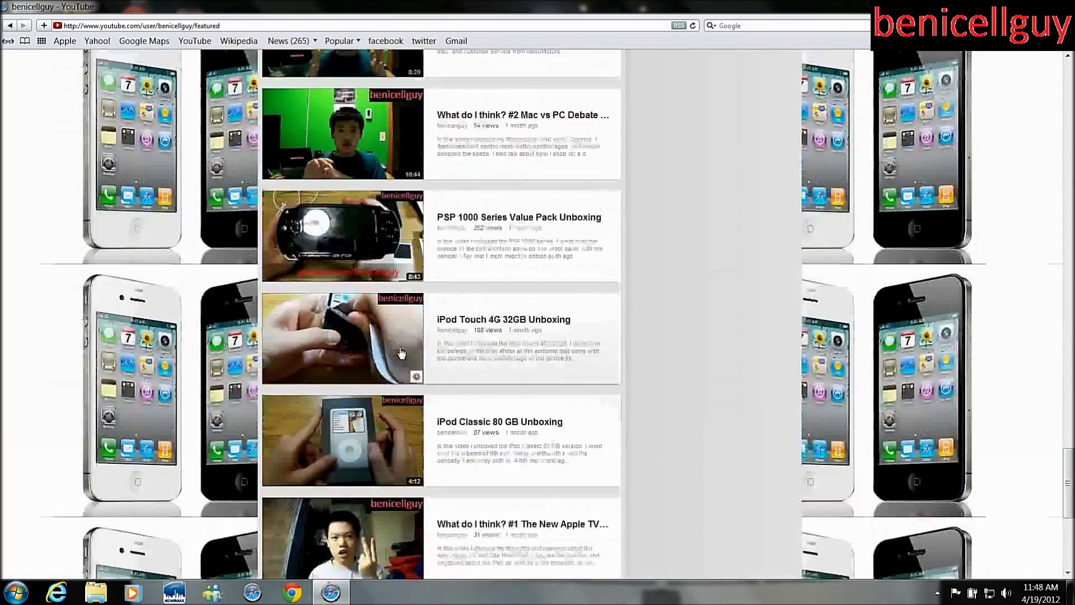
{"action": "scroll", "coordinate": [406, 362], "scroll_direction": "down", "scroll_amount": 5}
{"action": "left_click", "coordinate": [403, 361]}
{"action": "scroll", "coordinate": [403, 361], "scroll_direction": "down", "scroll_amount": 5}
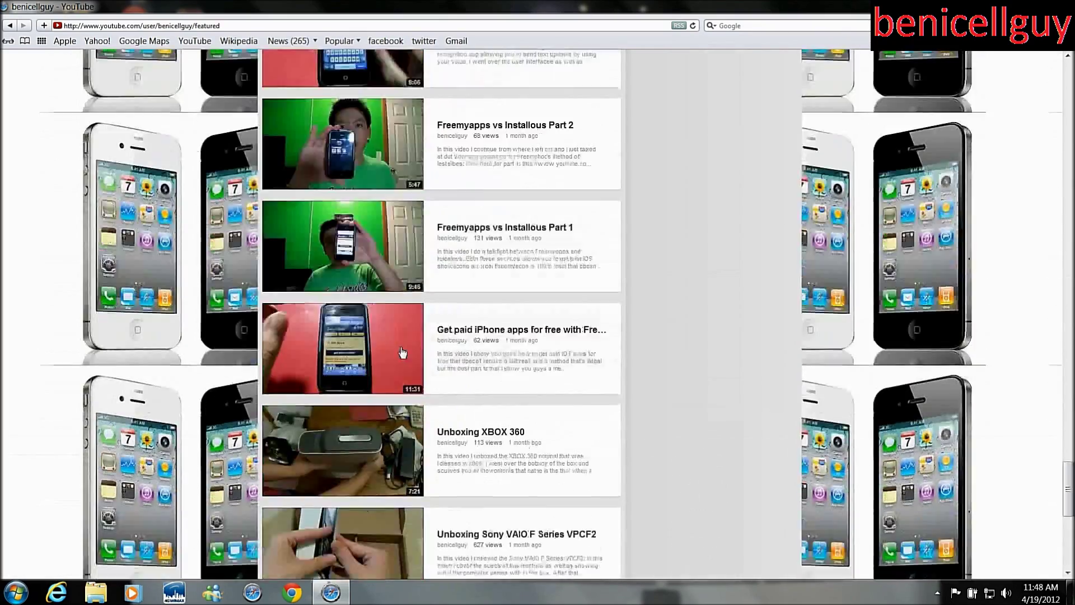
{"action": "scroll", "coordinate": [403, 361], "scroll_direction": "down", "scroll_amount": 5}
{"action": "scroll", "coordinate": [401, 347], "scroll_direction": "up", "scroll_amount": 3}
{"action": "scroll", "coordinate": [401, 347], "scroll_direction": "up", "scroll_amount": 5}
{"action": "scroll", "coordinate": [402, 347], "scroll_direction": "up", "scroll_amount": 5}
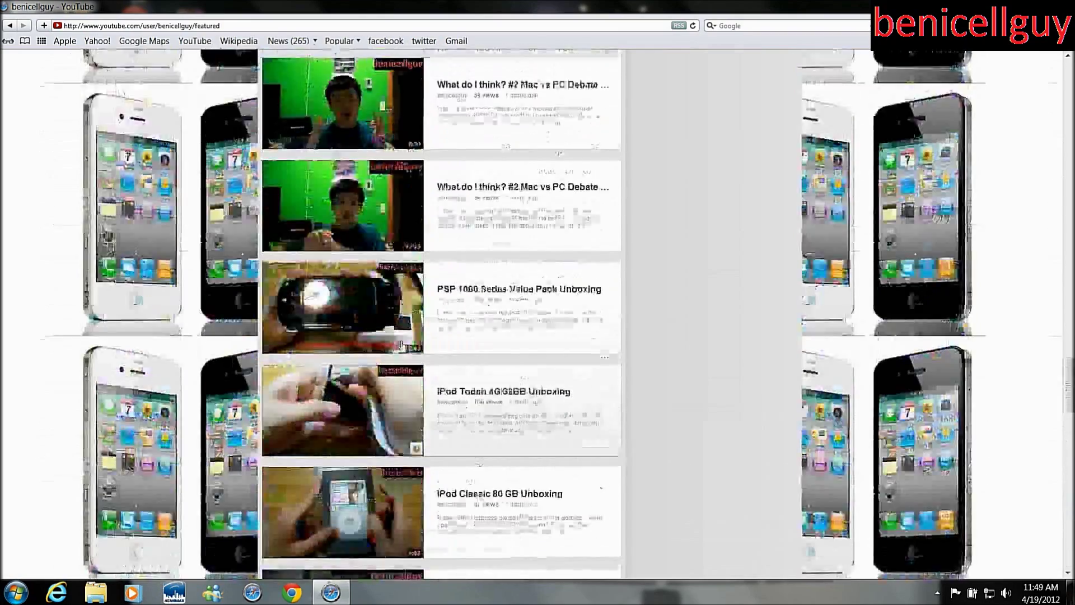
{"action": "scroll", "coordinate": [402, 348], "scroll_direction": "up", "scroll_amount": 5}
{"action": "scroll", "coordinate": [402, 347], "scroll_direction": "up", "scroll_amount": 5}
{"action": "scroll", "coordinate": [402, 347], "scroll_direction": "up", "scroll_amount": 5}
{"action": "scroll", "coordinate": [401, 347], "scroll_direction": "up", "scroll_amount": 5}
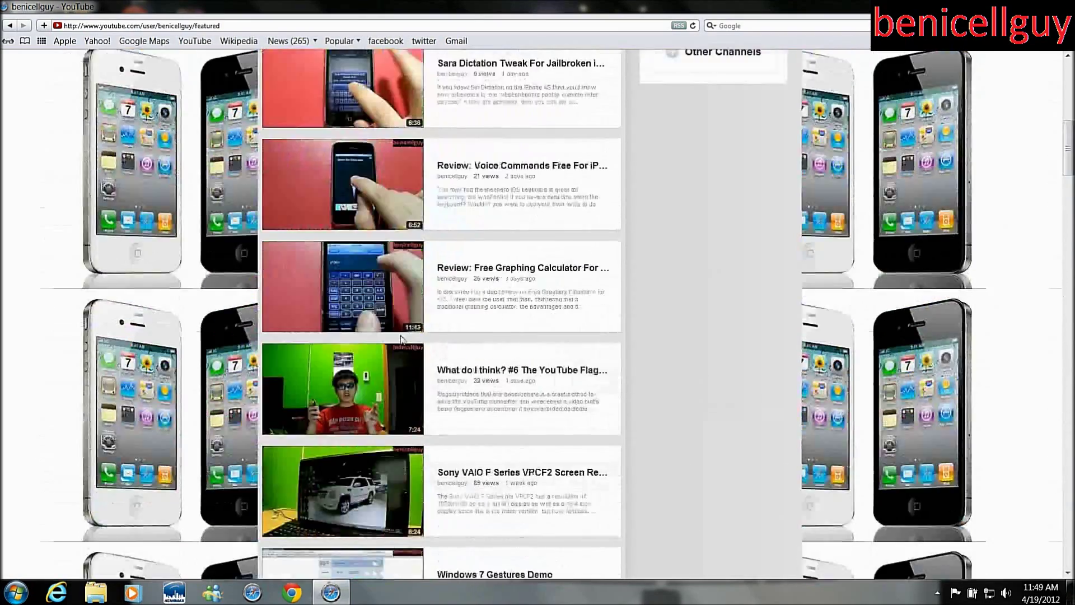
{"action": "scroll", "coordinate": [401, 347], "scroll_direction": "up", "scroll_amount": 5}
{"action": "scroll", "coordinate": [394, 271], "scroll_direction": "up", "scroll_amount": 3}
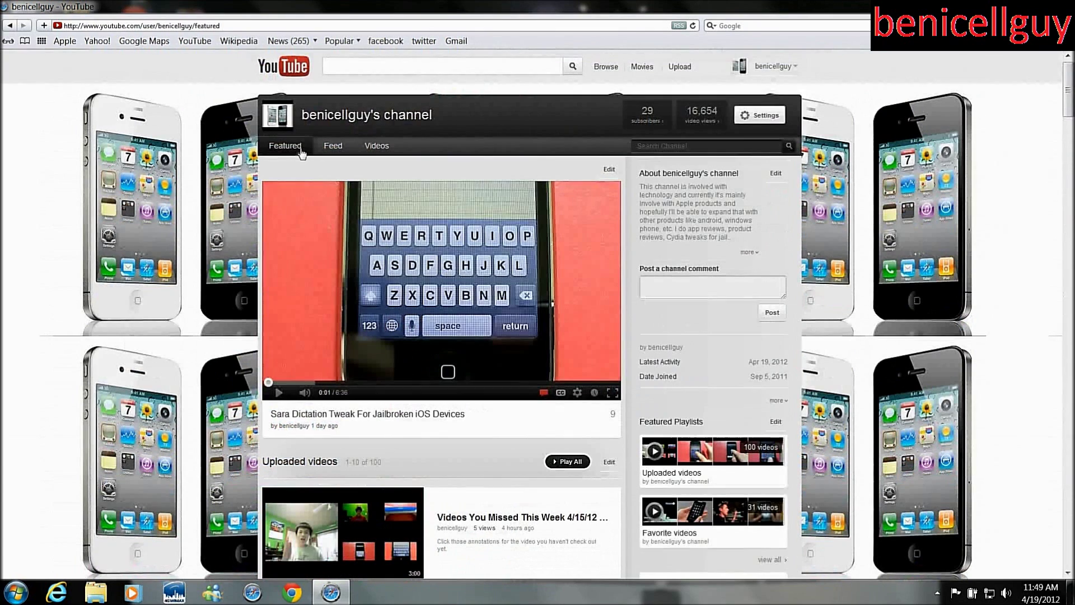